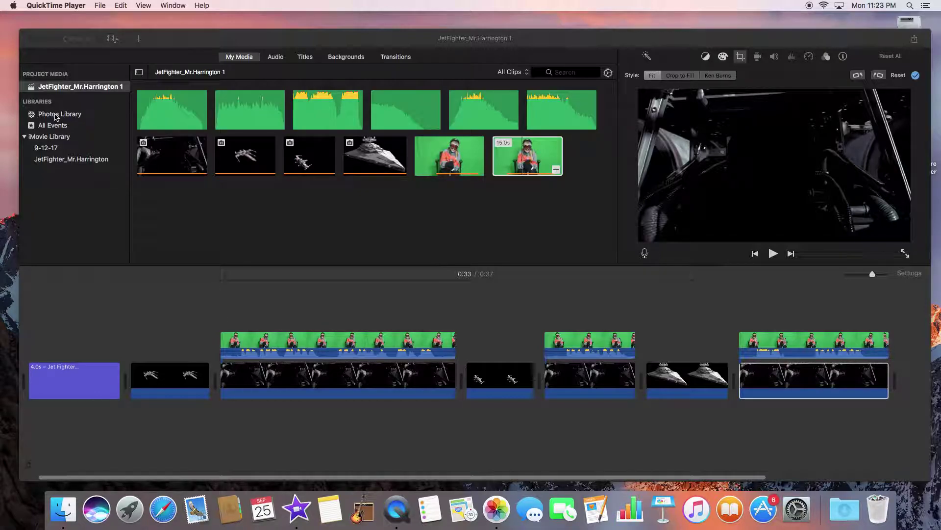
Step: Preview the six audio clips in the project media to hear which sounds suit which scenes
click(194, 112)
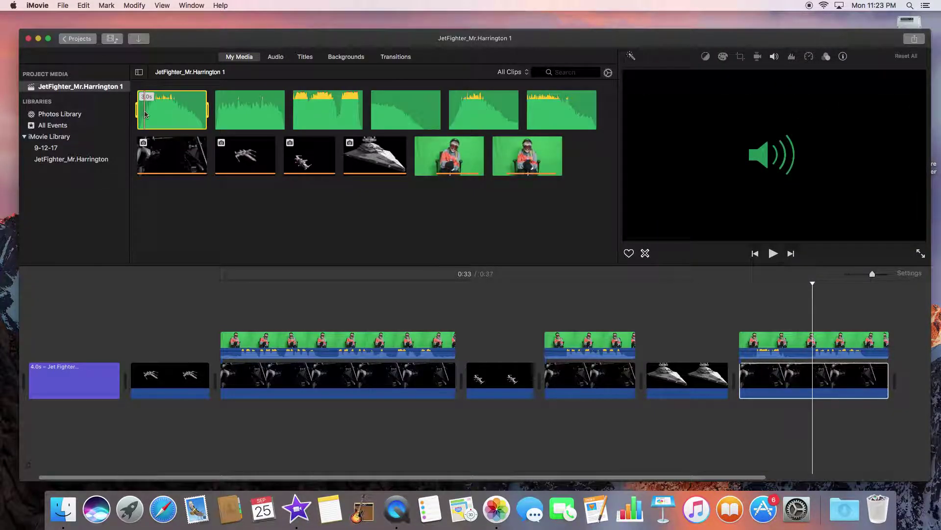
key(space)
click(227, 117)
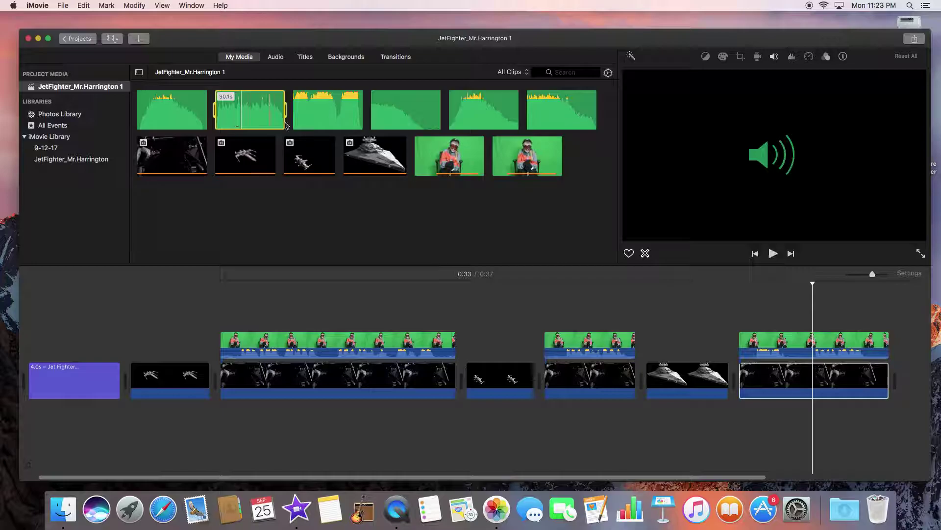
click(305, 120)
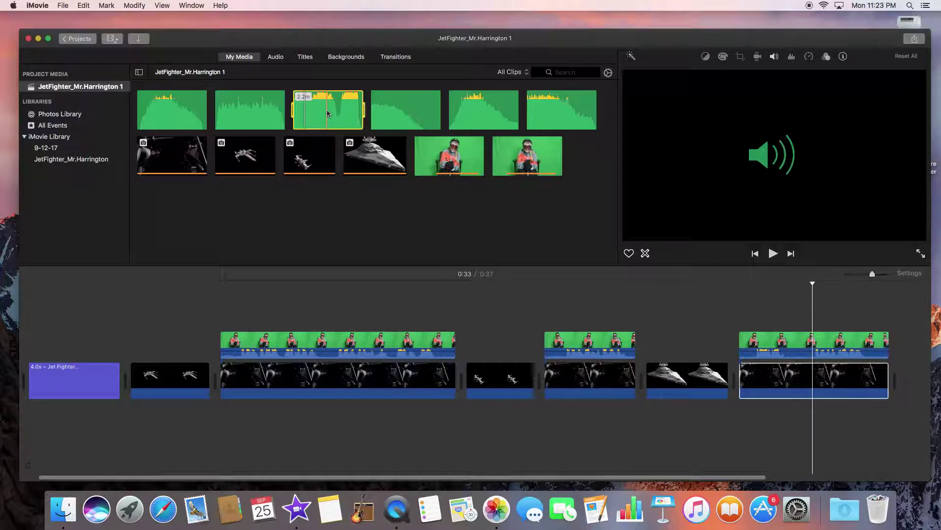
click(391, 118)
key(space)
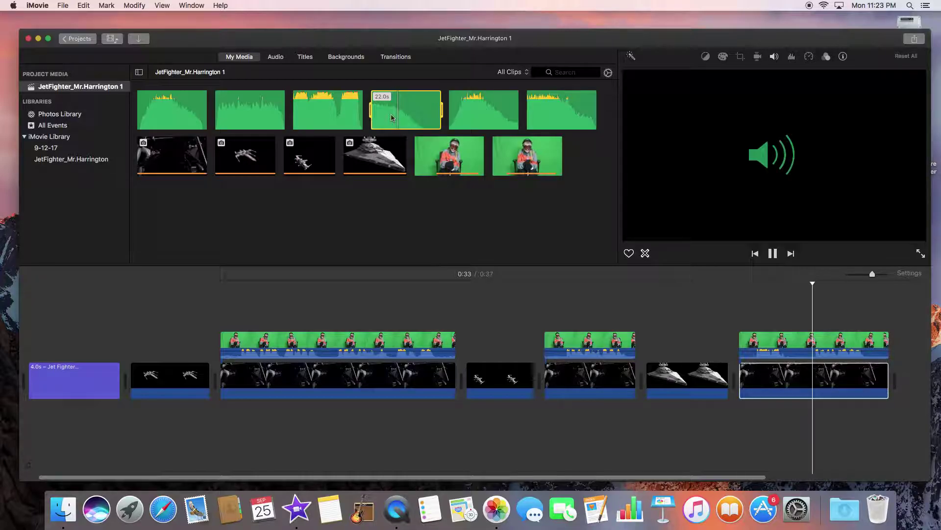
click(466, 117)
key(space)
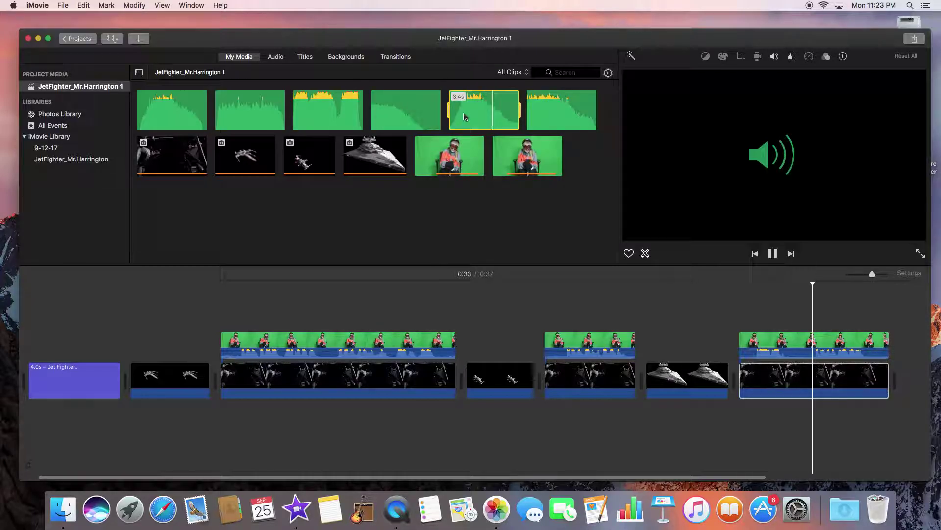
click(536, 116)
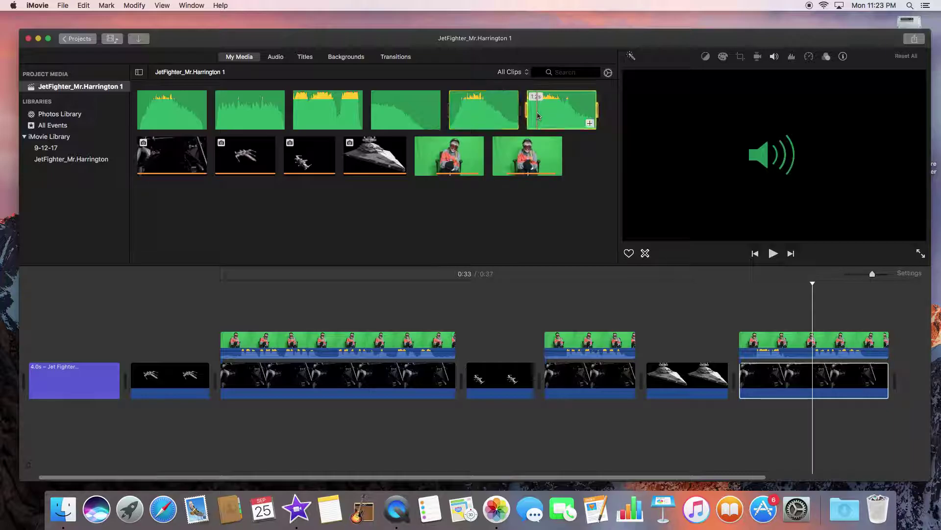
click(536, 116)
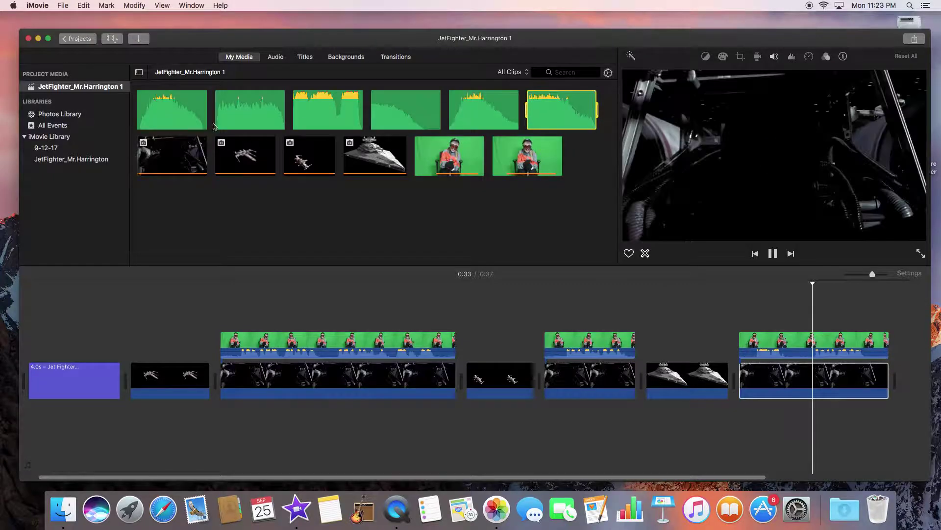
click(387, 118)
key(space)
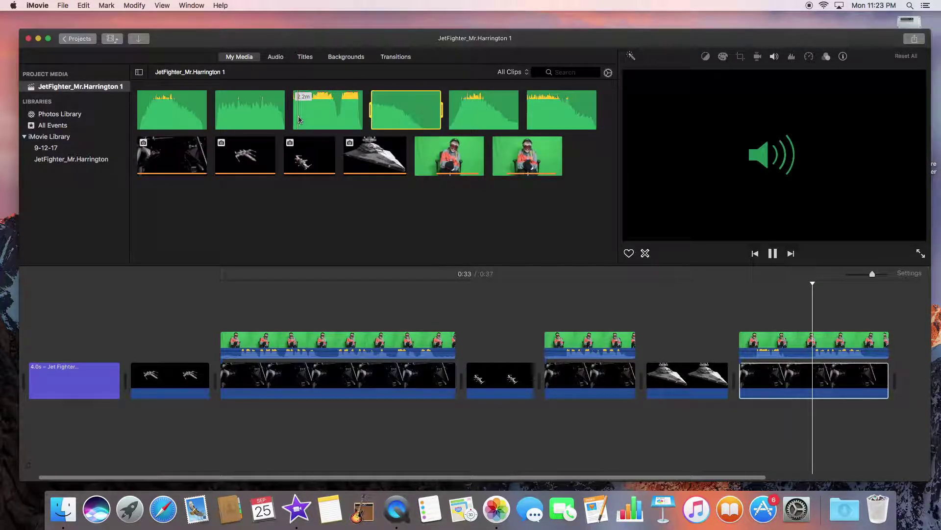
Step: Add the Star Wars Episode IV theme music under the opening title and trim it to the title's 4.0 s length
drag(327, 115, 43, 428)
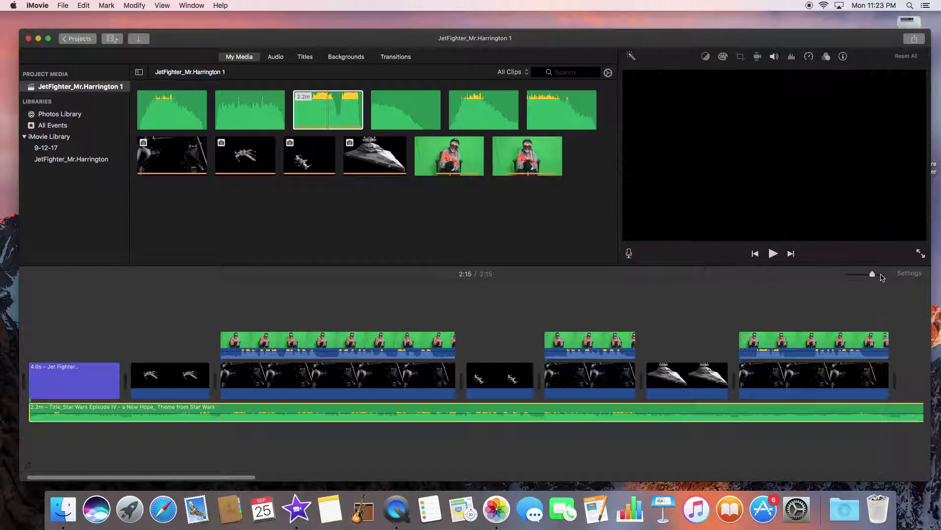
drag(875, 278, 854, 280)
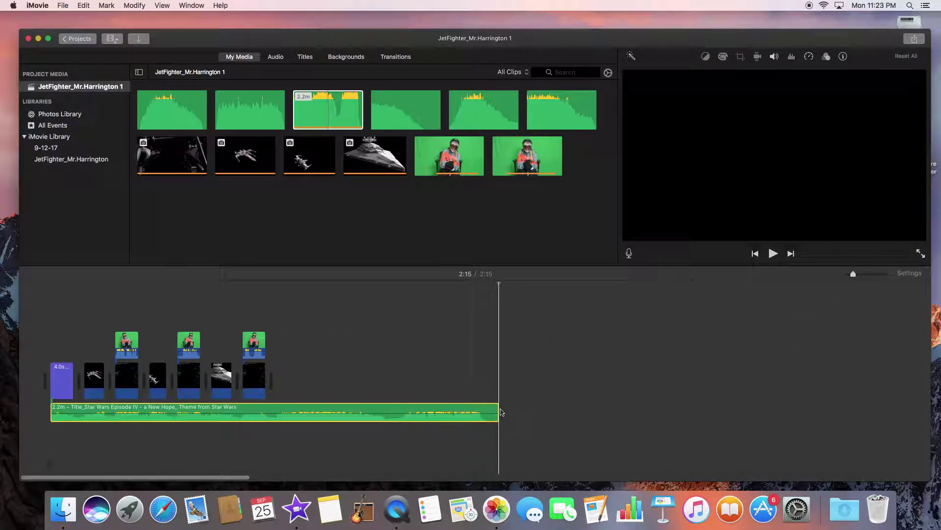
drag(499, 409, 78, 407)
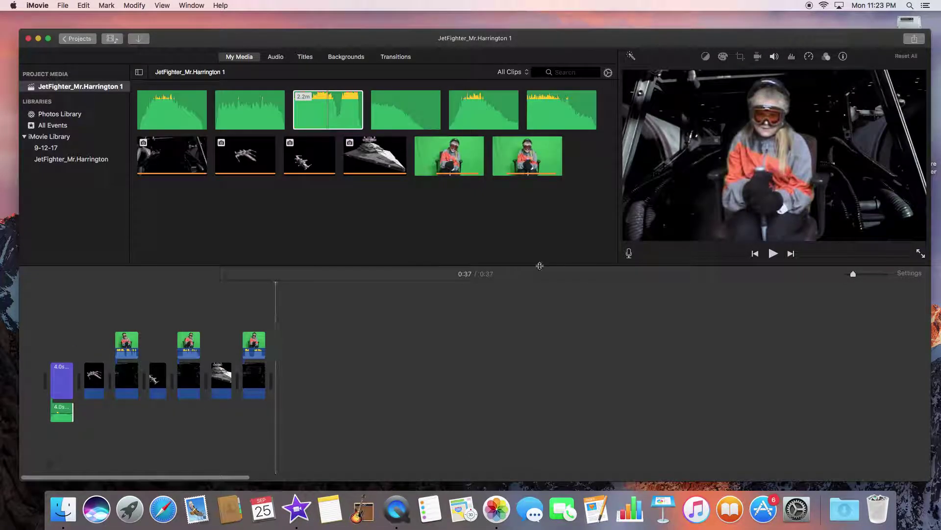
Step: Place the 3.0 s flyby2 sound under the first starfighter clip and shorten that video clip to match the sound's end
drag(854, 276, 866, 278)
drag(264, 476, 167, 482)
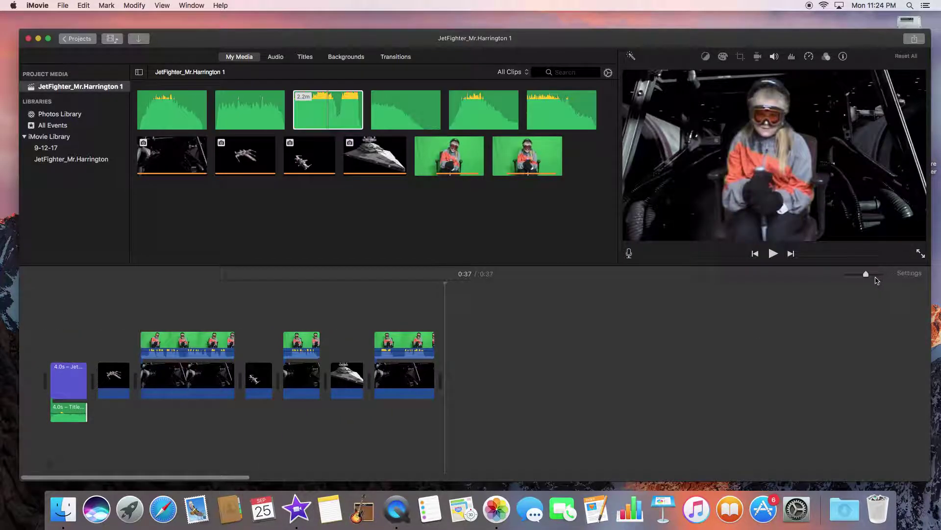
drag(867, 275, 872, 275)
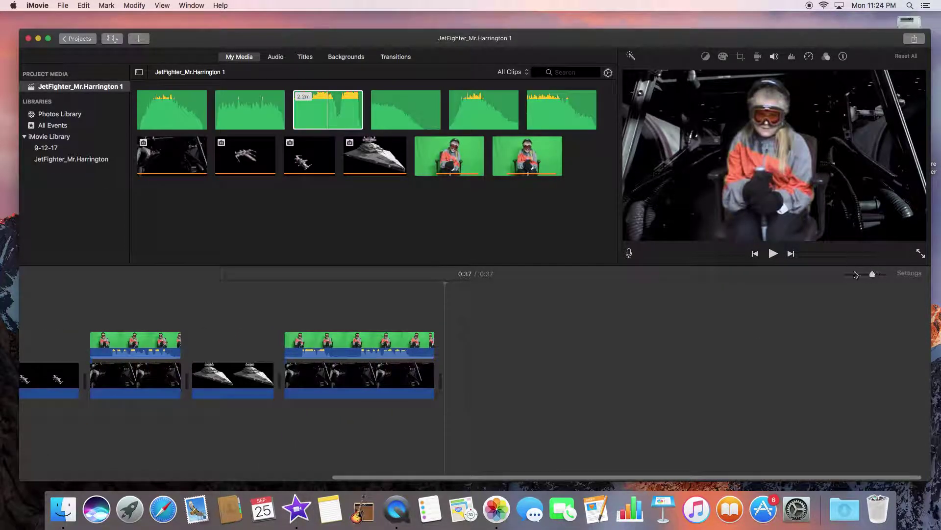
drag(553, 481, 257, 469)
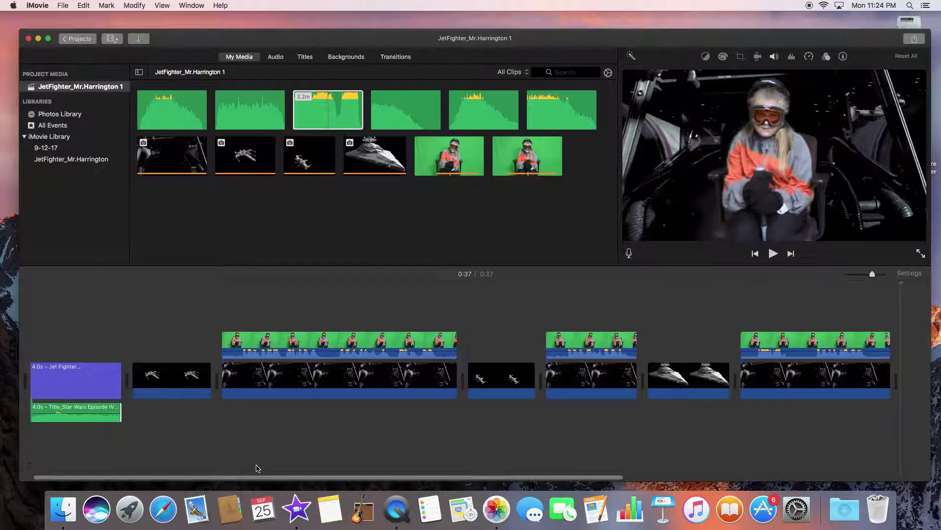
click(182, 379)
click(144, 111)
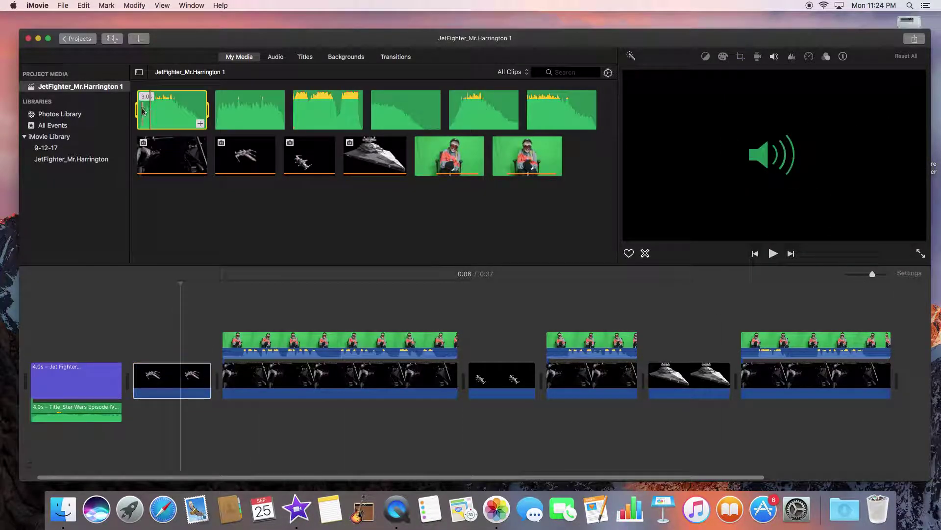
key(space)
drag(184, 112, 135, 412)
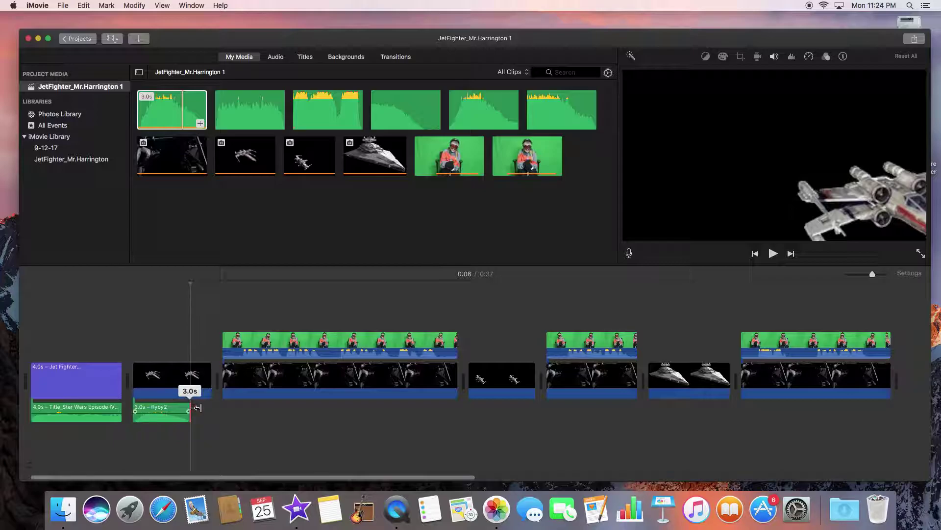
drag(212, 382, 186, 380)
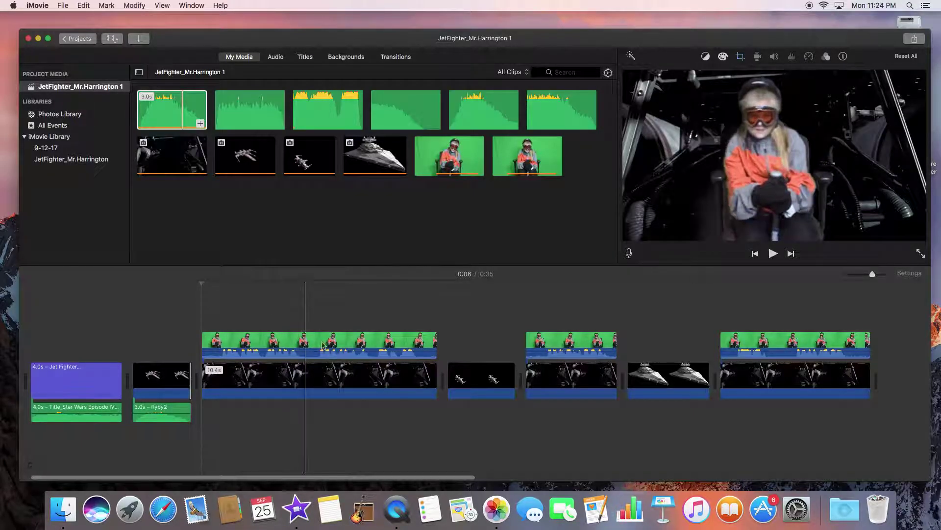
Step: Preview Drone Dark Suspense 2, add it under the first cockpit scene, and trim it to the scene's 10.4 s length
click(244, 122)
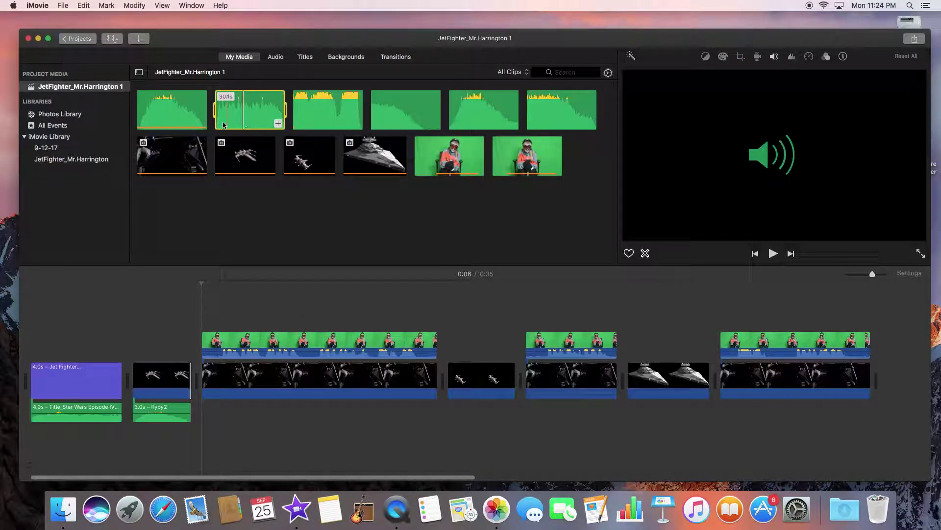
key(space)
drag(244, 119, 205, 415)
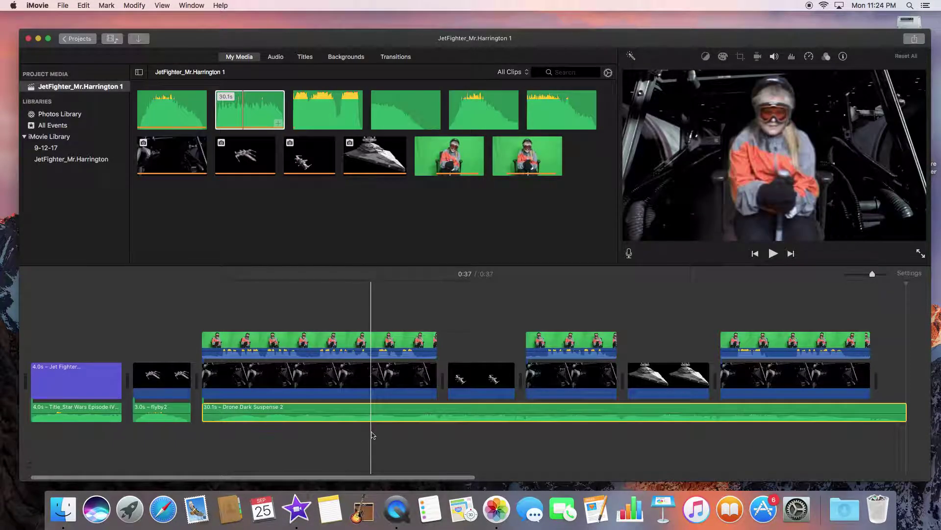
drag(906, 406, 434, 435)
Step: Add Drone Dark Suspense 2 under the second cockpit scene and trim it to 4.0 s so it ends with the scene
drag(255, 110, 530, 425)
scroll(531, 479, right, 5)
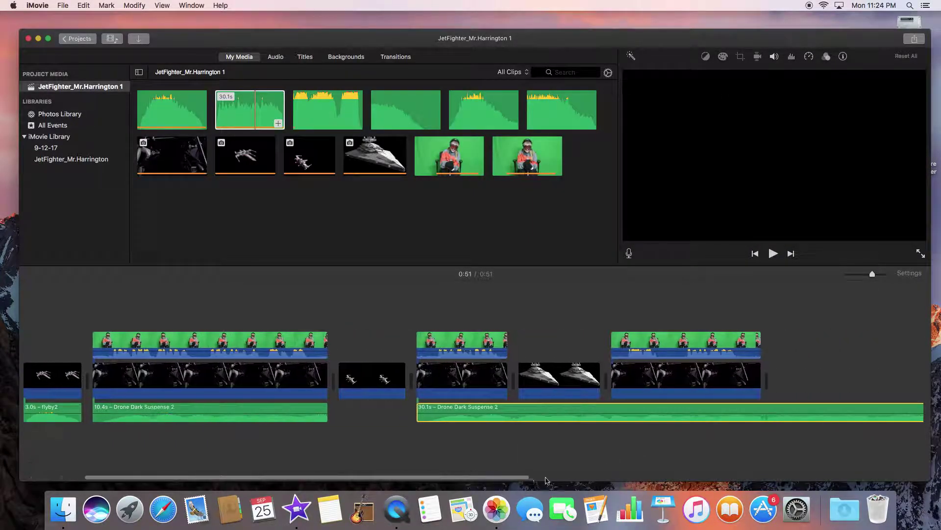
scroll(530, 479, right, 10)
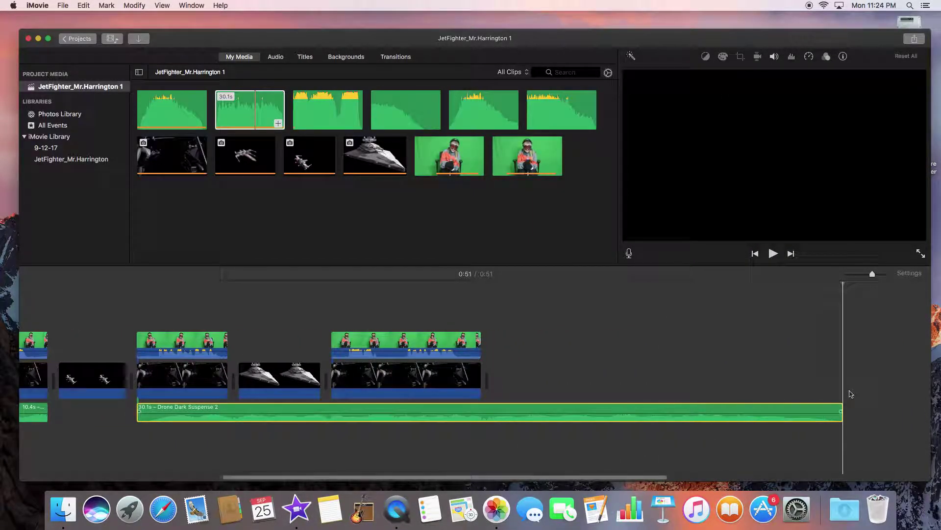
drag(842, 407, 227, 419)
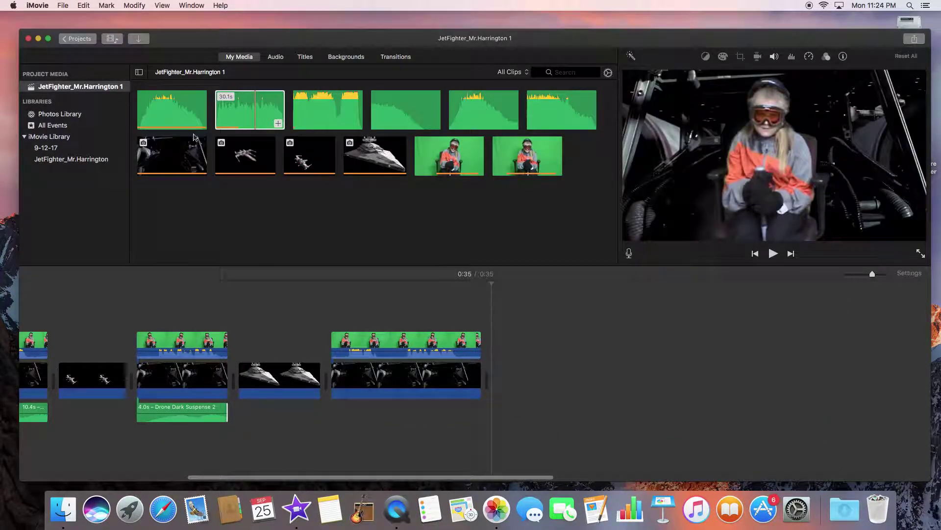
Step: Add Drone Dark Suspense 2 under the last cockpit scene and trim it to 6.6 s to match the scene's end
click(247, 112)
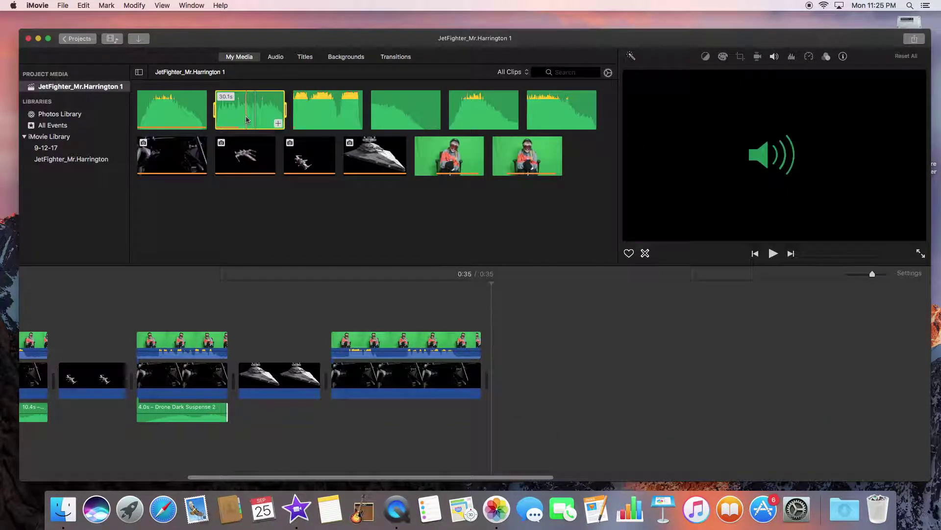
drag(250, 111, 333, 418)
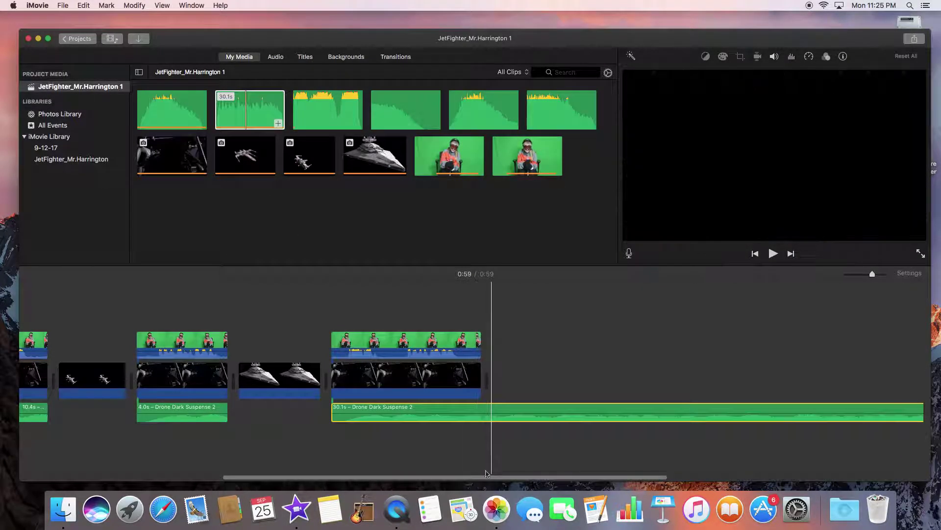
drag(491, 480, 572, 480)
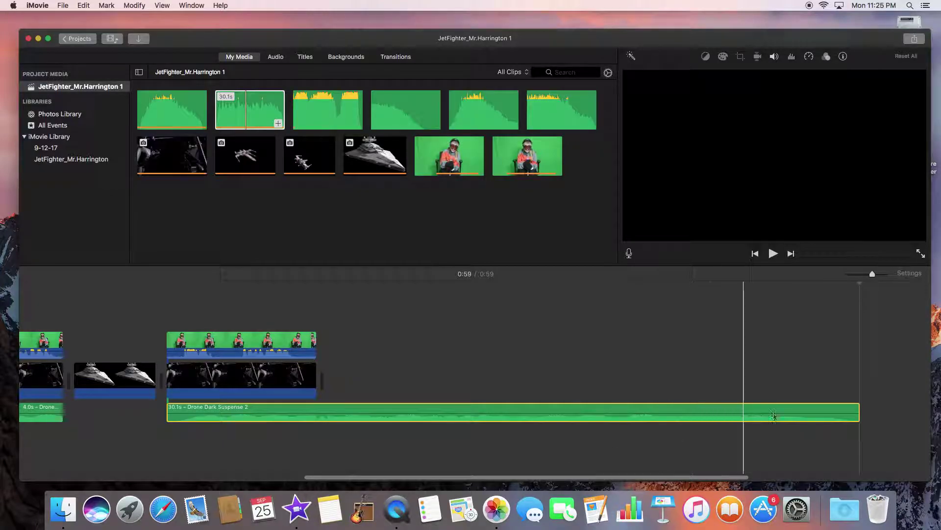
drag(858, 408, 314, 444)
Step: Place the flyby2 sound under the second starfighter clip and shorten that video clip to the sound's 3.0 s length
drag(353, 477, 135, 470)
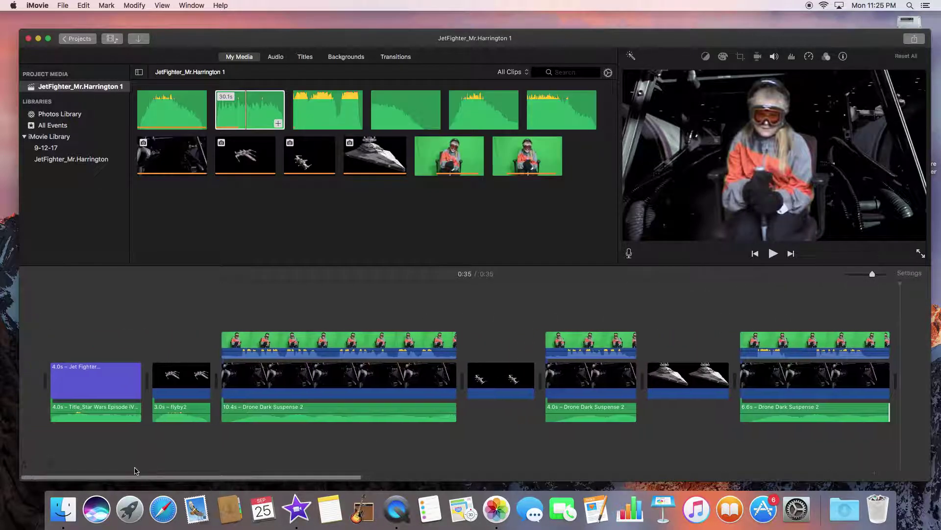
click(174, 111)
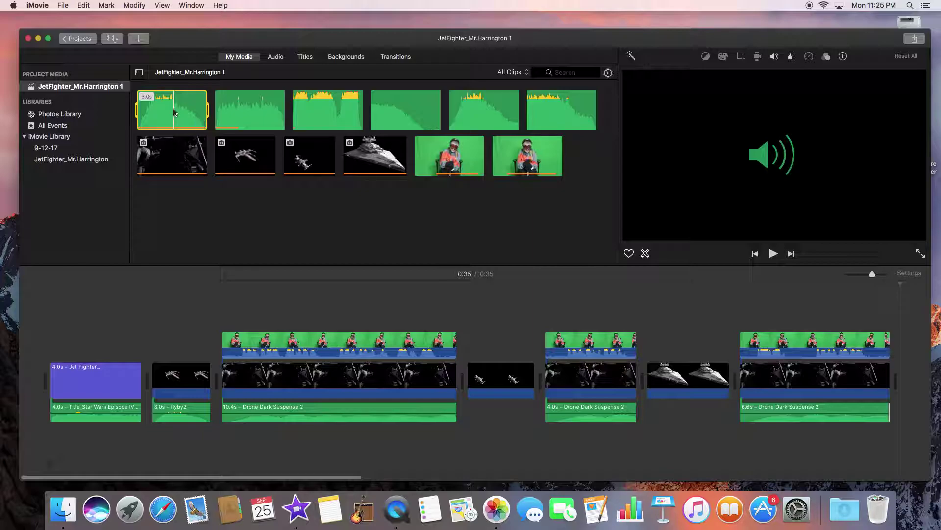
key(space)
drag(176, 116, 471, 419)
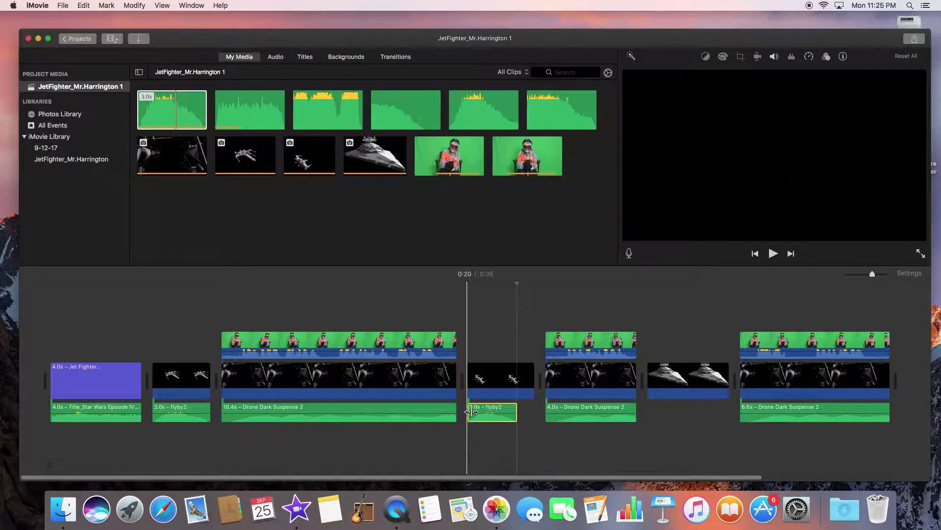
drag(519, 406, 511, 380)
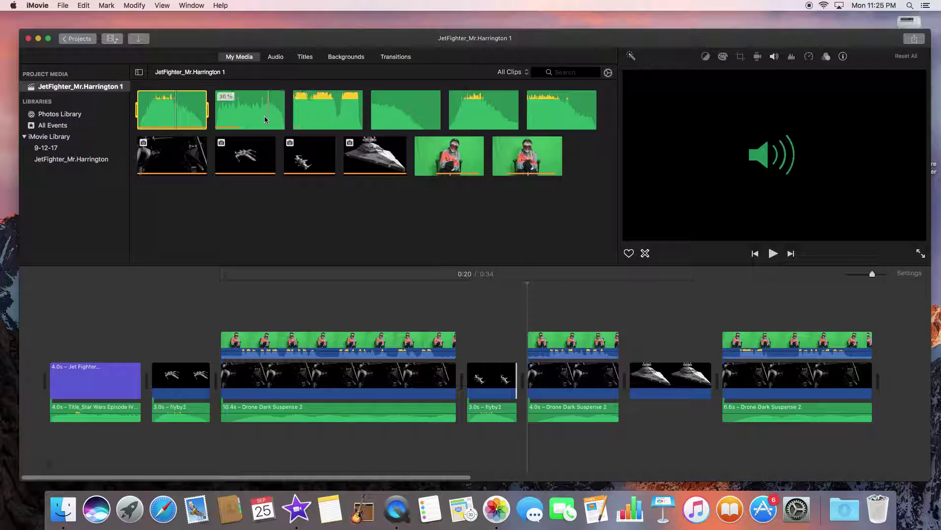
Step: Preview the remaining sound effects and the suspense drone to find audio for the large spaceship clip
click(381, 121)
key(space)
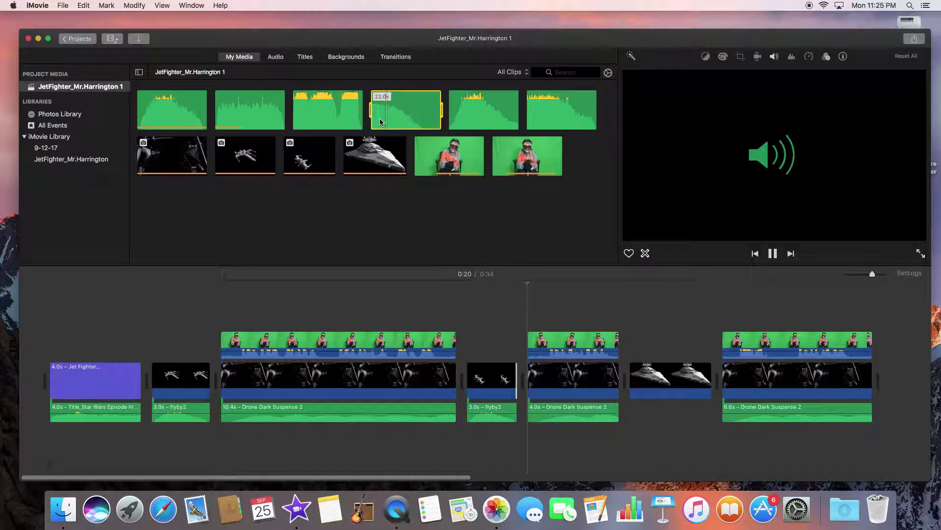
key(space)
click(457, 124)
key(space)
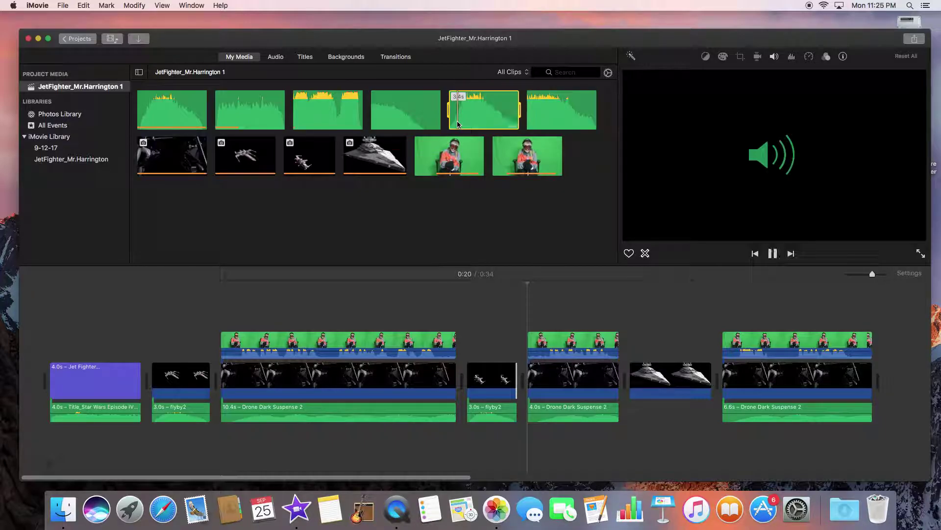
key(space)
click(546, 127)
key(space)
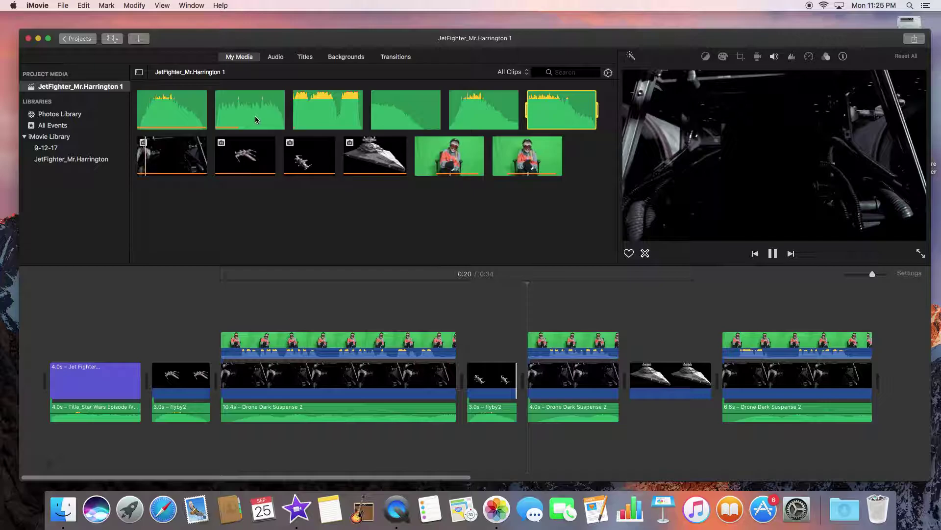
click(228, 117)
key(space)
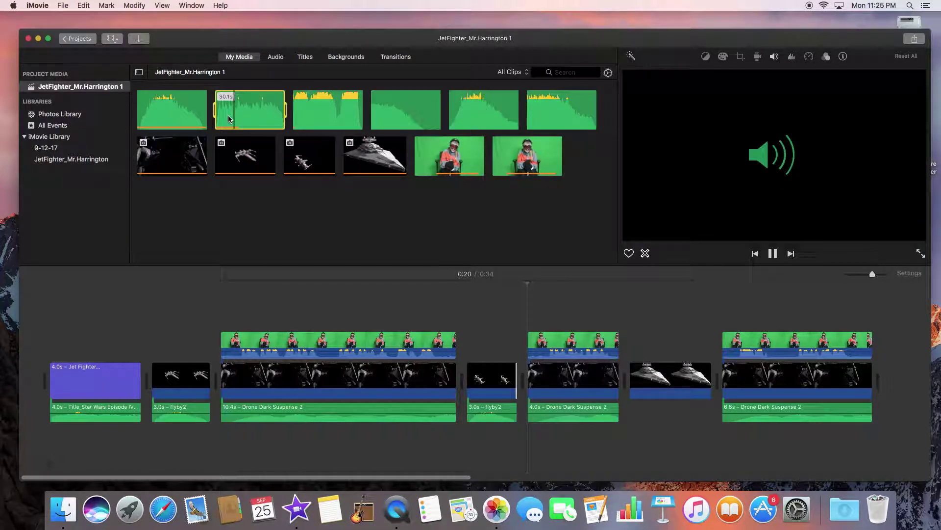
key(space)
Step: Add Drone Dark Suspense 2 under the large spaceship clip and trim it to 4.0 s to match the clip's end
mouse_move(241, 111)
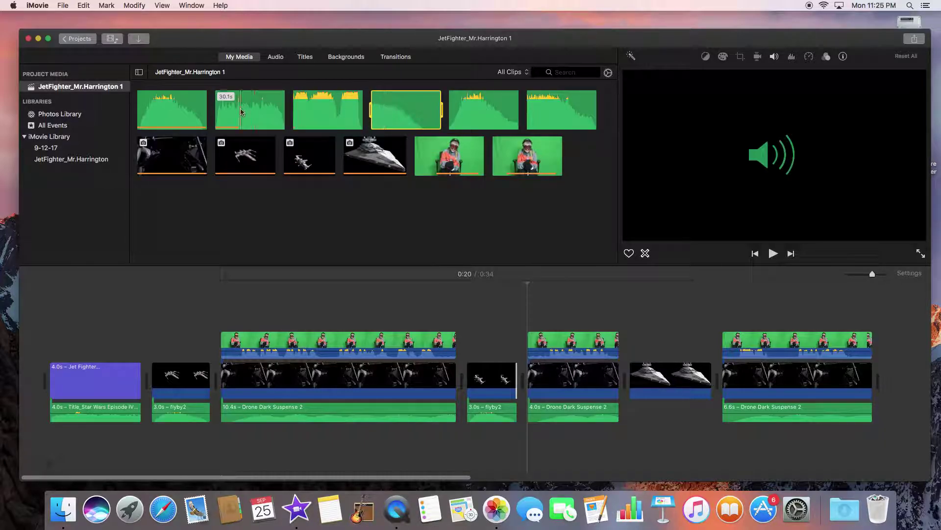
drag(242, 111, 633, 433)
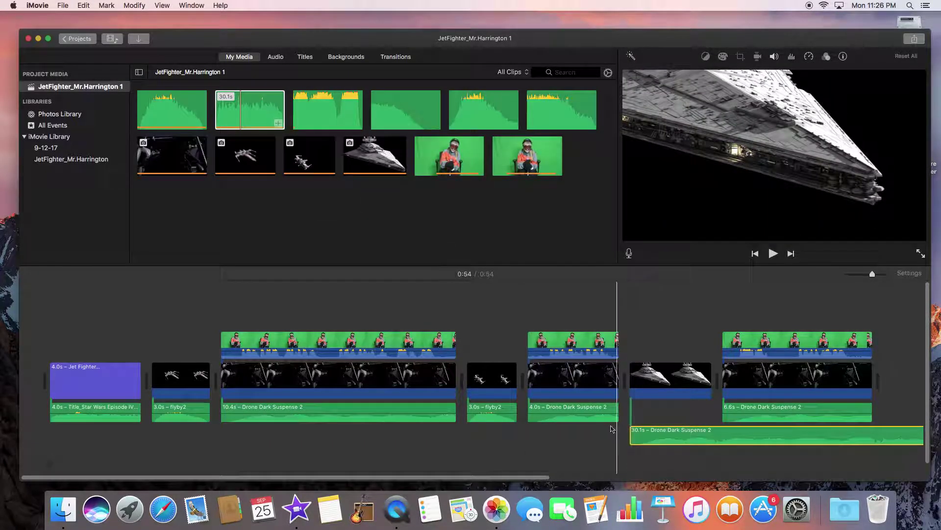
drag(529, 479, 780, 478)
drag(893, 432, 278, 418)
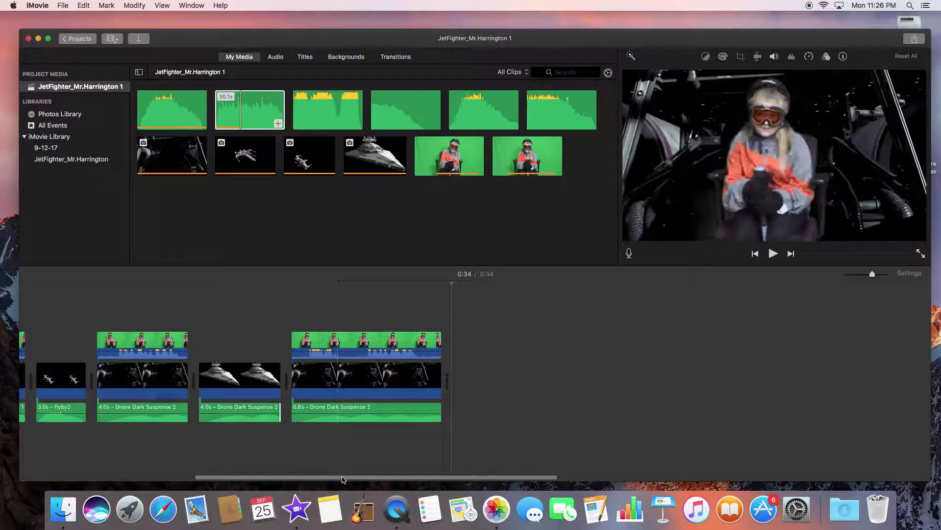
drag(338, 476, 3, 471)
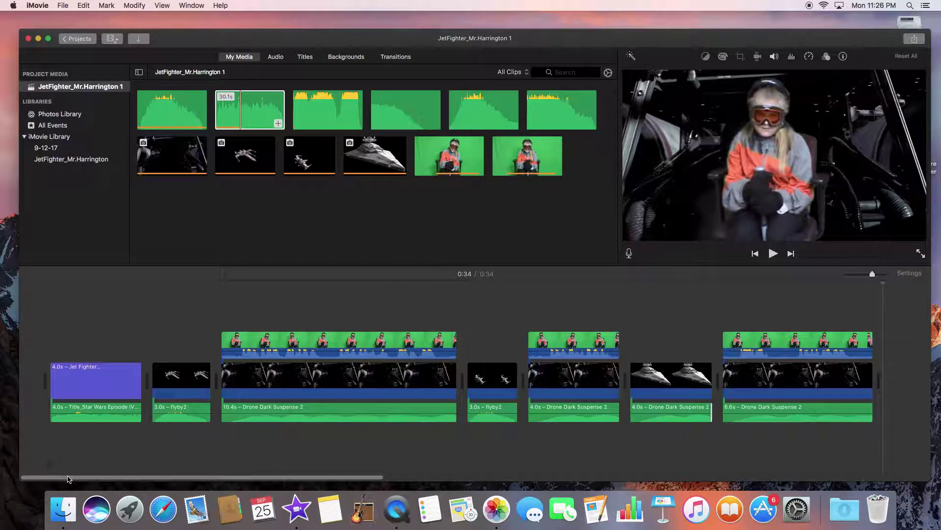
Step: Preview the explosion sound and insert the explosion image from the Photos Library between the large spaceship clip and the last cockpit scene
click(474, 120)
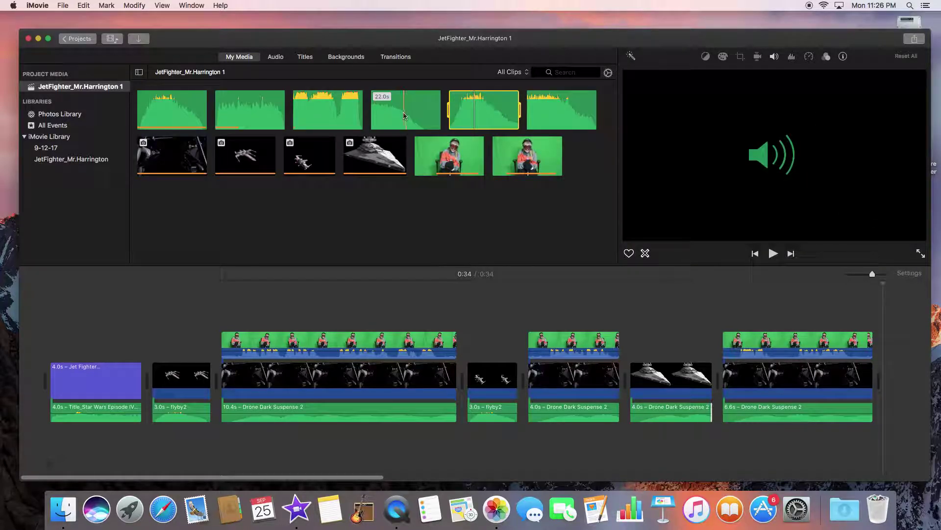
click(382, 117)
key(space)
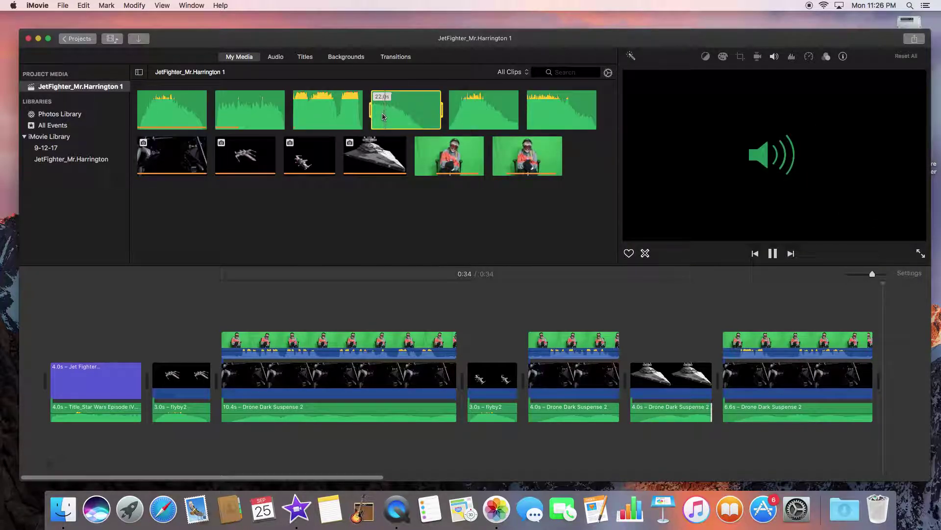
click(475, 263)
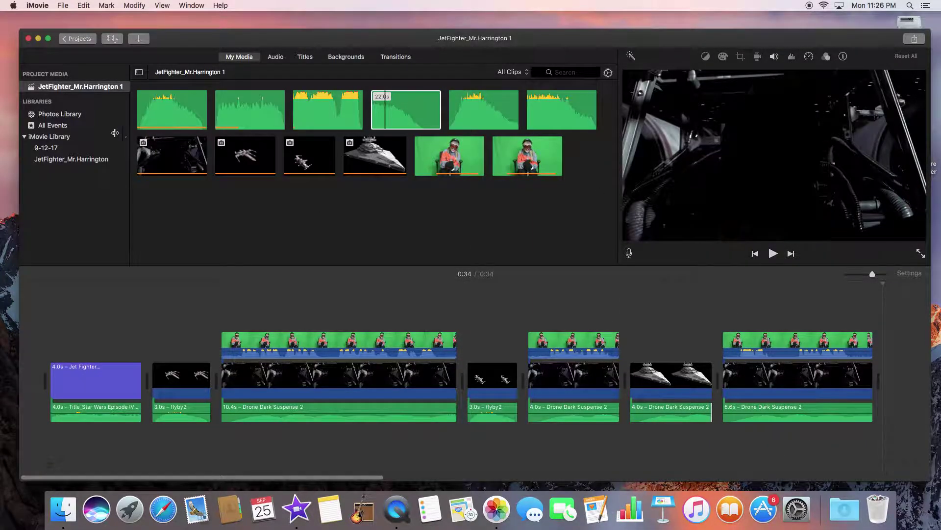
click(59, 116)
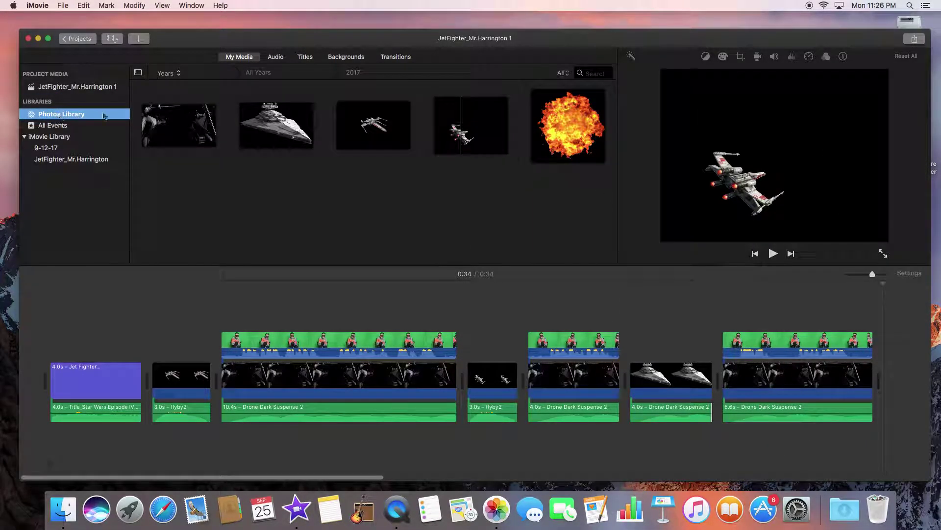
drag(567, 118, 716, 380)
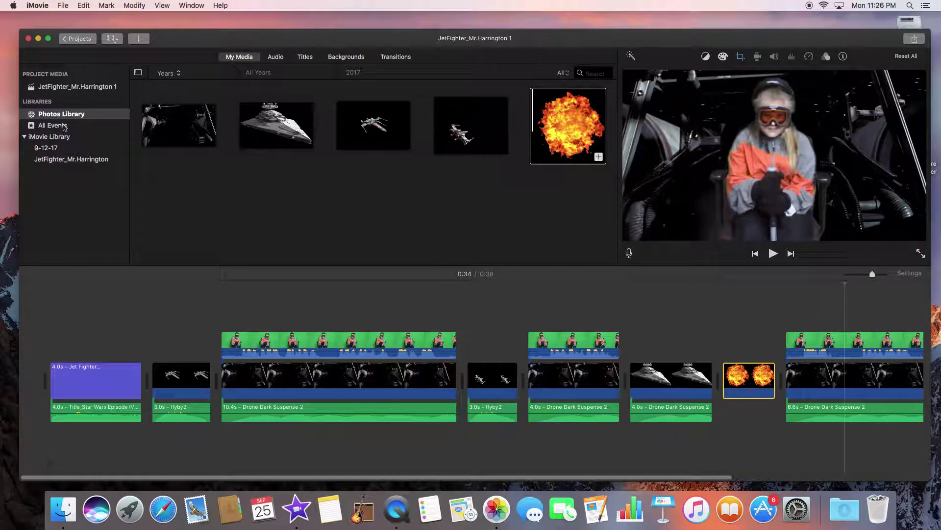
Step: Add the 2-06 Explosion sound under the explosion clip and trim it to 4.0 s so it ends with the clip
click(64, 87)
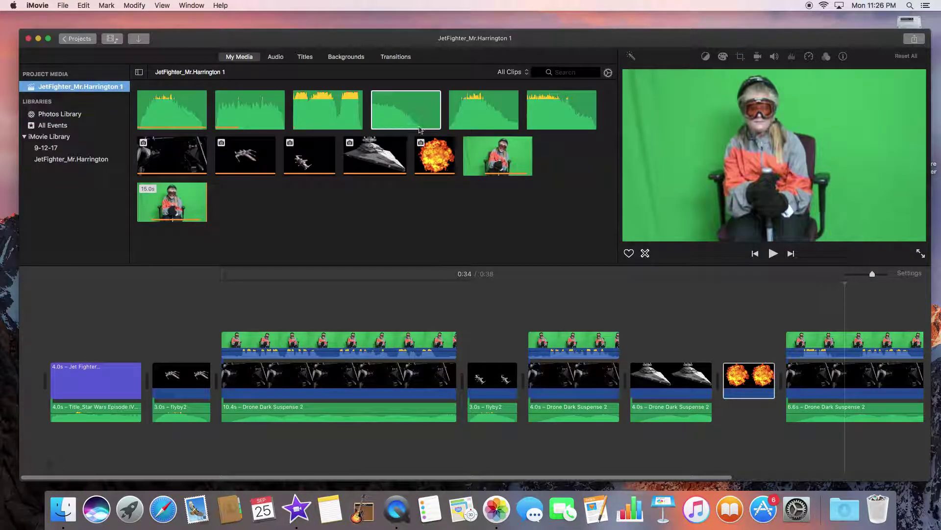
click(469, 119)
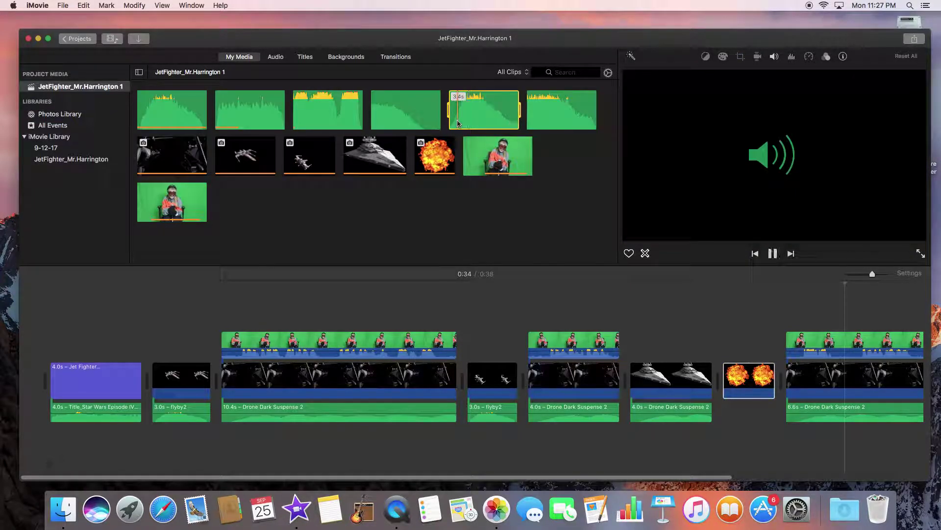
click(390, 118)
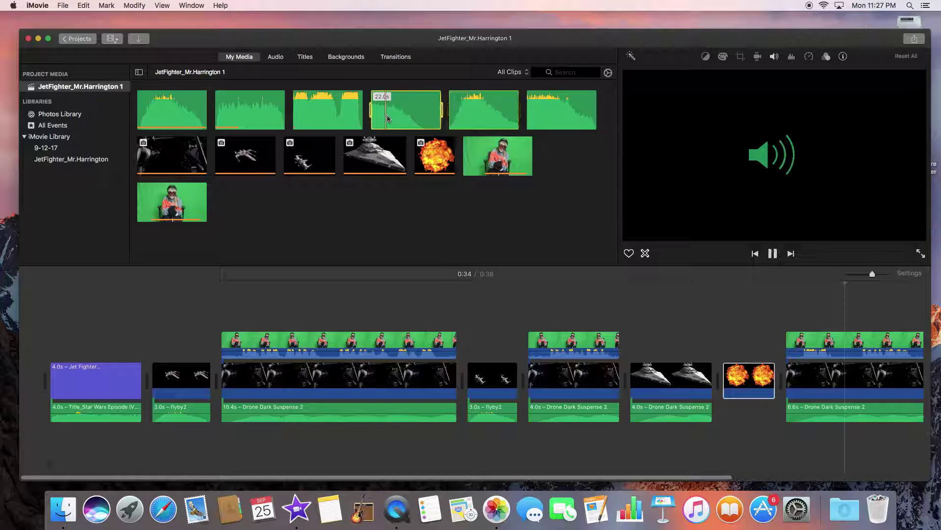
drag(630, 293, 719, 440)
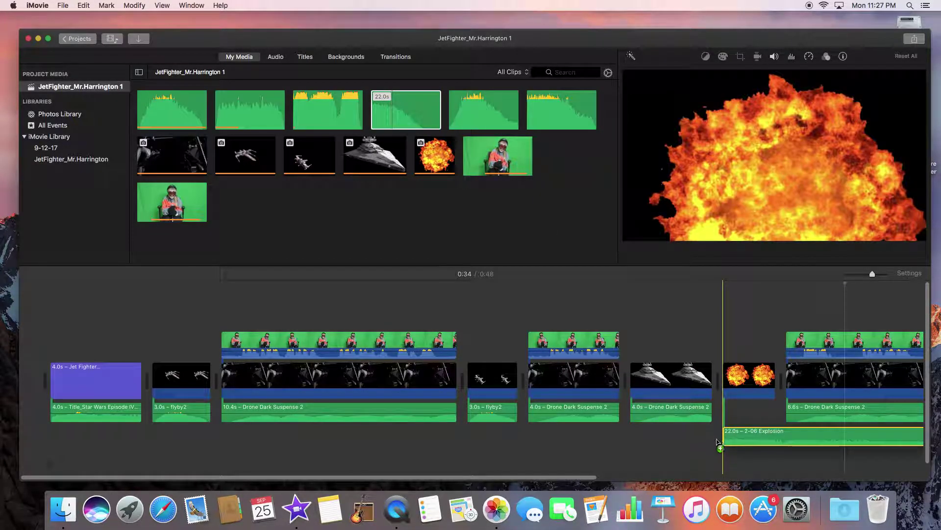
drag(588, 481, 787, 488)
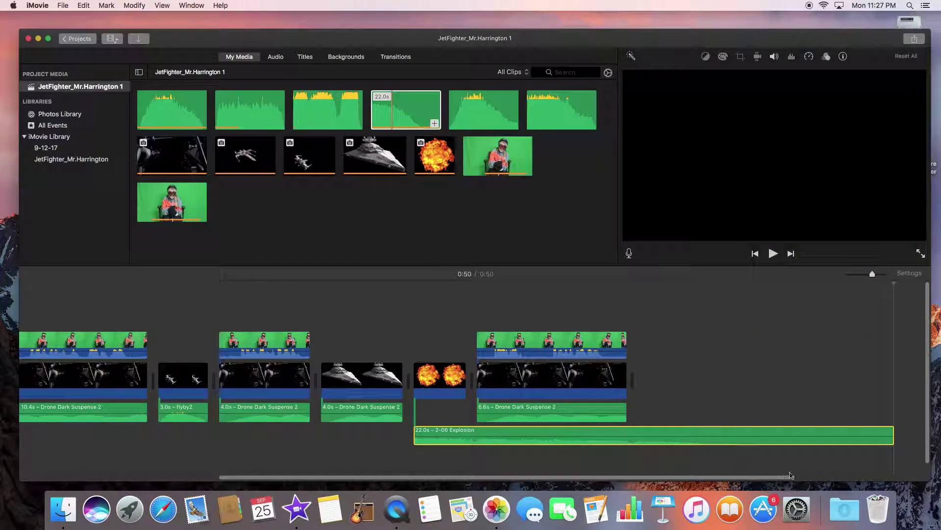
drag(893, 430, 466, 436)
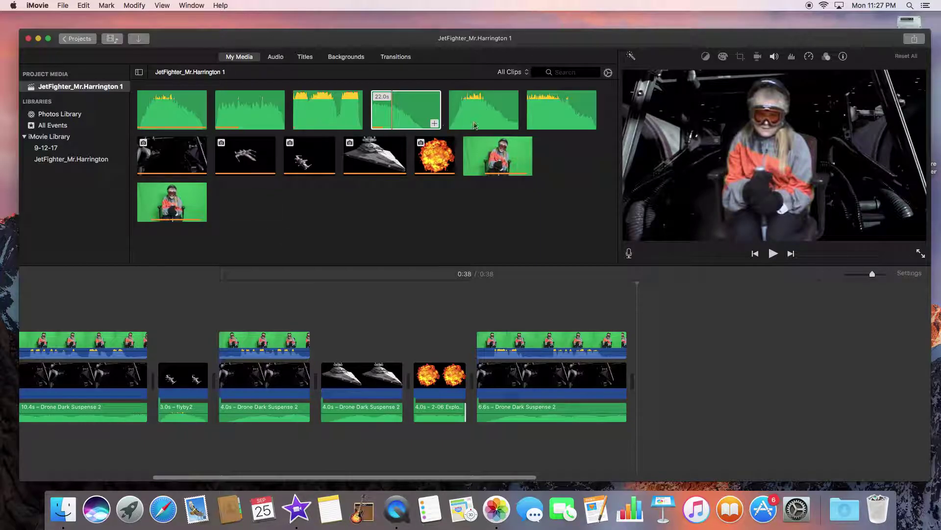
Step: Place the 1.2 s LAZER sound under the start of the second cockpit scene and play it back with the video
click(558, 110)
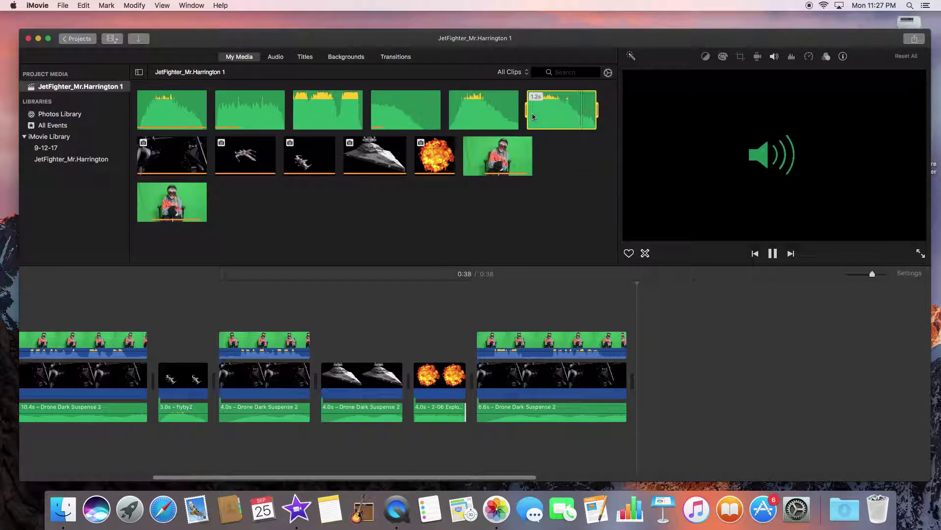
drag(515, 223, 221, 441)
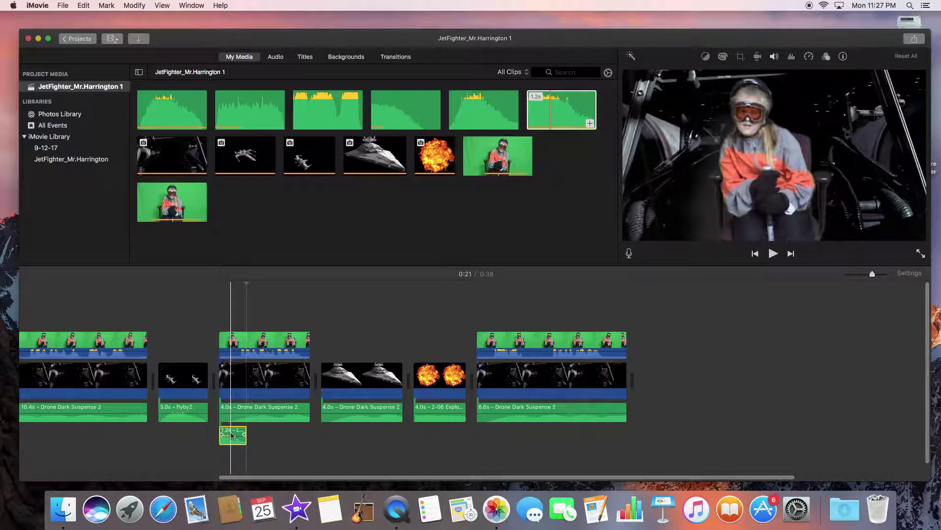
key(space)
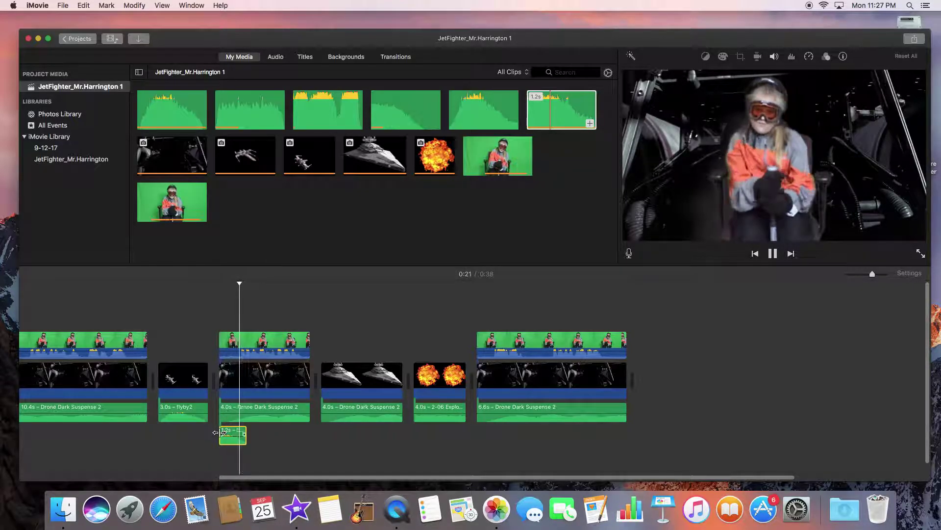
key(space)
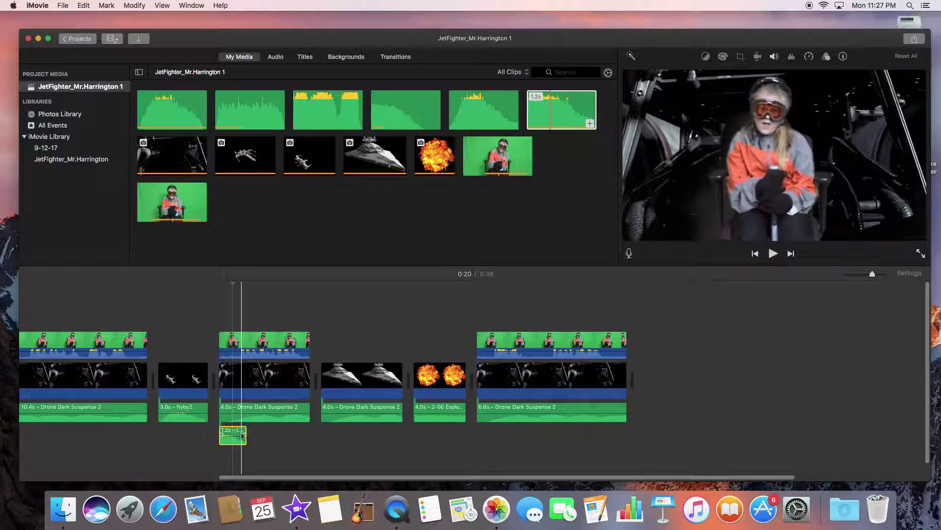
Step: Paste six copies of the LAZER sound end to end after the first and trim the last to the large spaceship clip's end
click(81, 6)
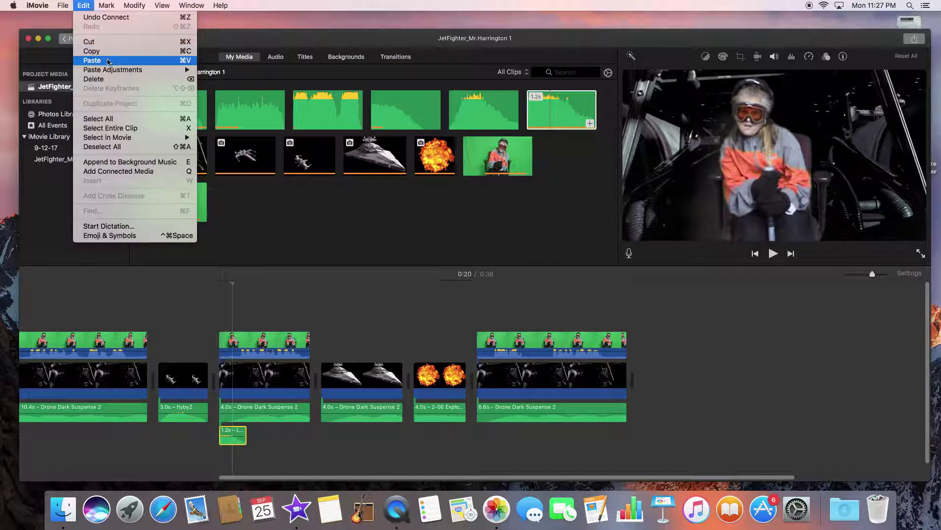
click(97, 52)
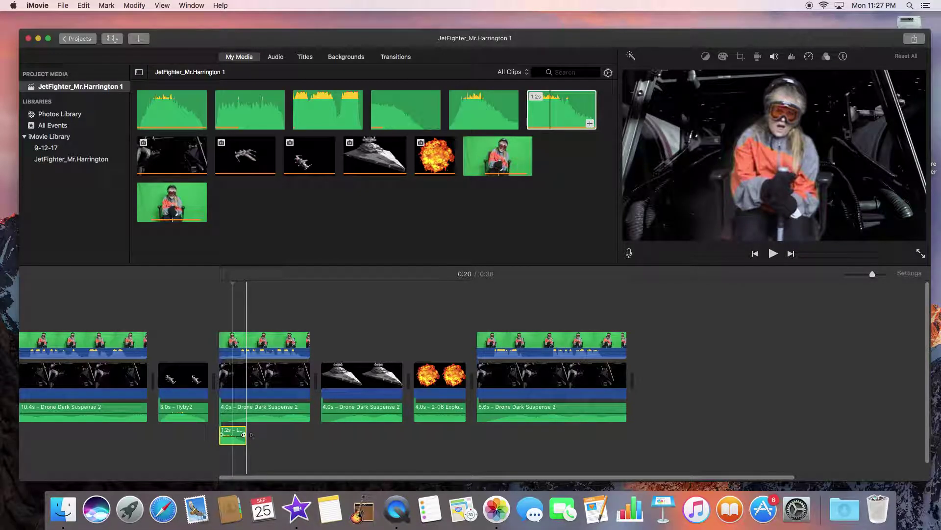
key(super+v)
key(super+v)
key(super+v)
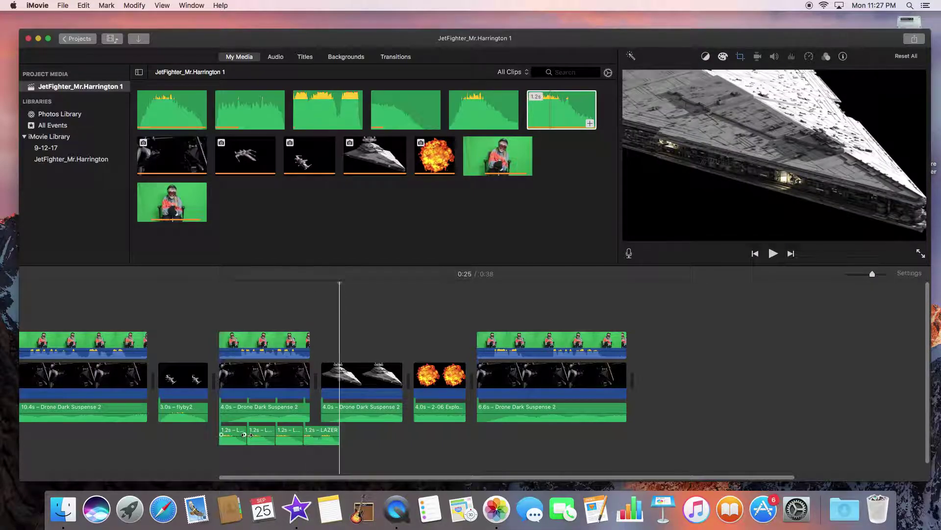
key(super+v)
key(super+v)
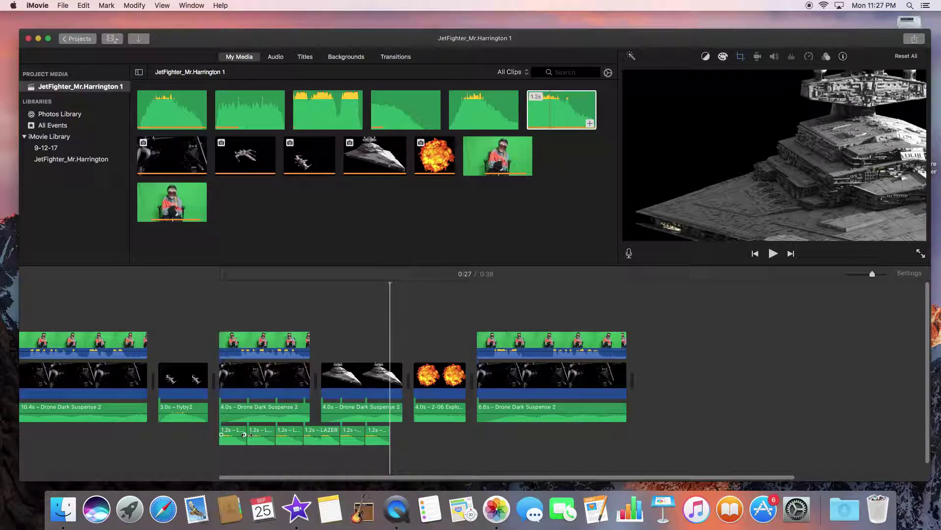
key(super+v)
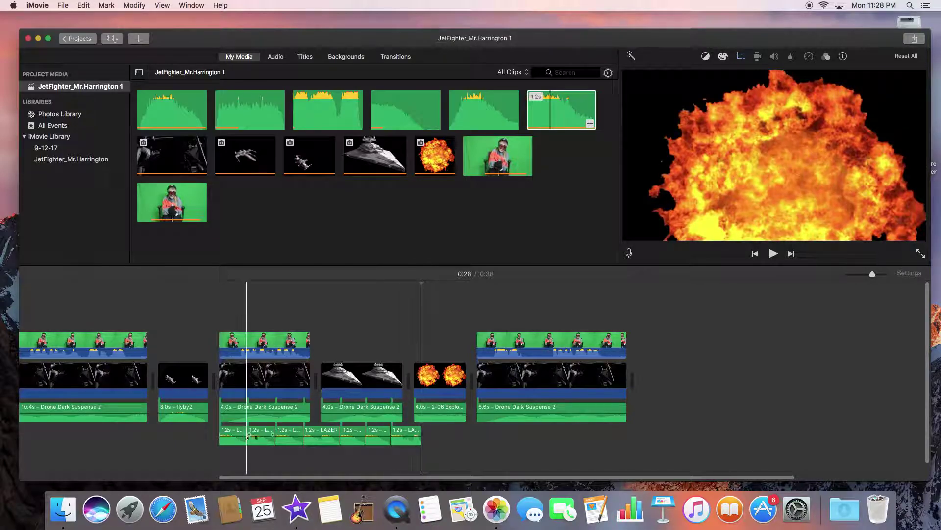
drag(417, 430, 410, 430)
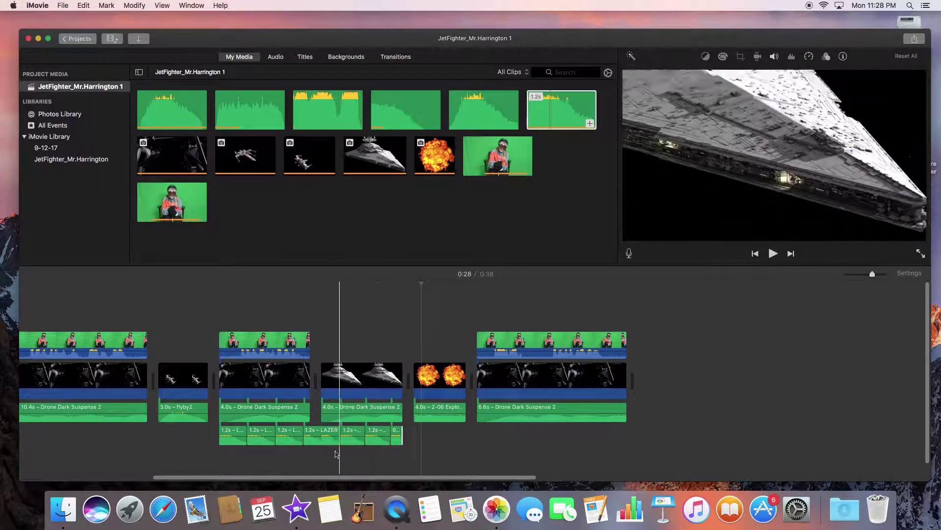
Step: Paste five more LAZER sounds in a second row overlapping the first, under the second cockpit scene and the large spaceship clip
click(221, 466)
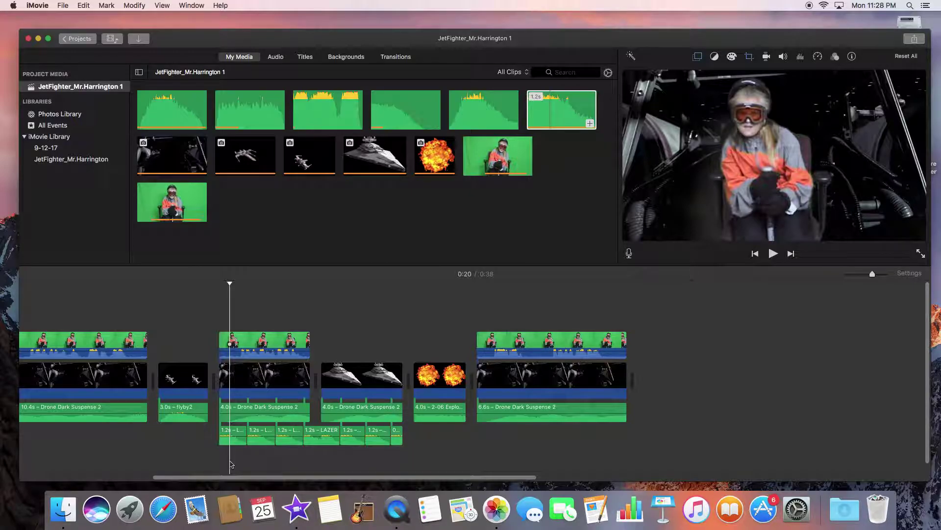
key(q)
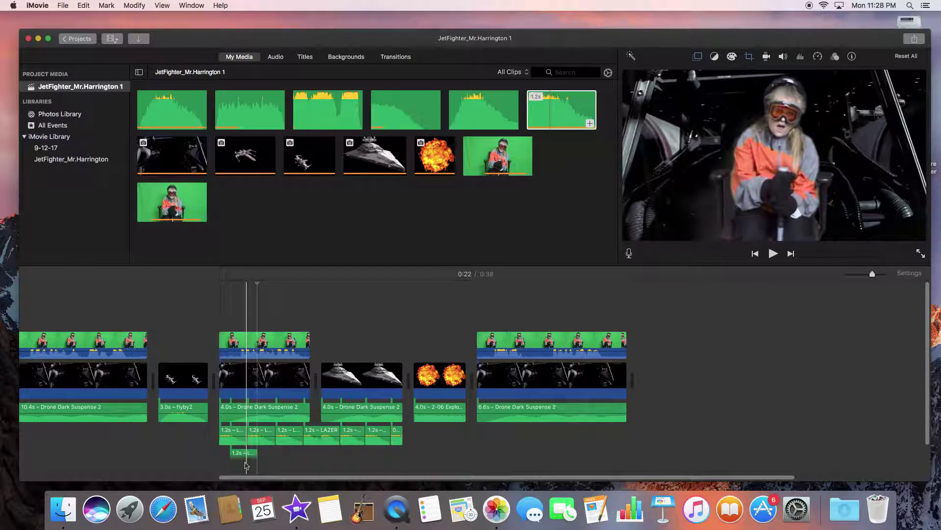
key(q)
key(q)
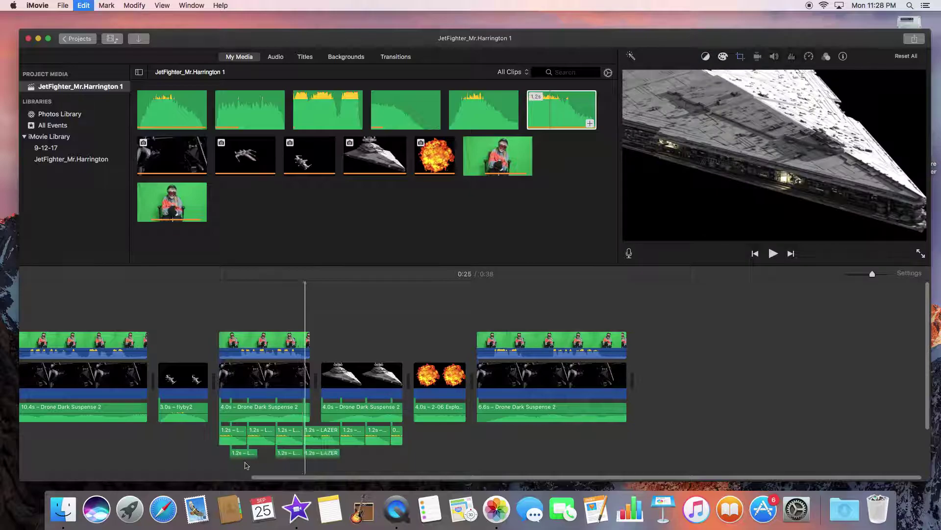
key(q)
key(q)
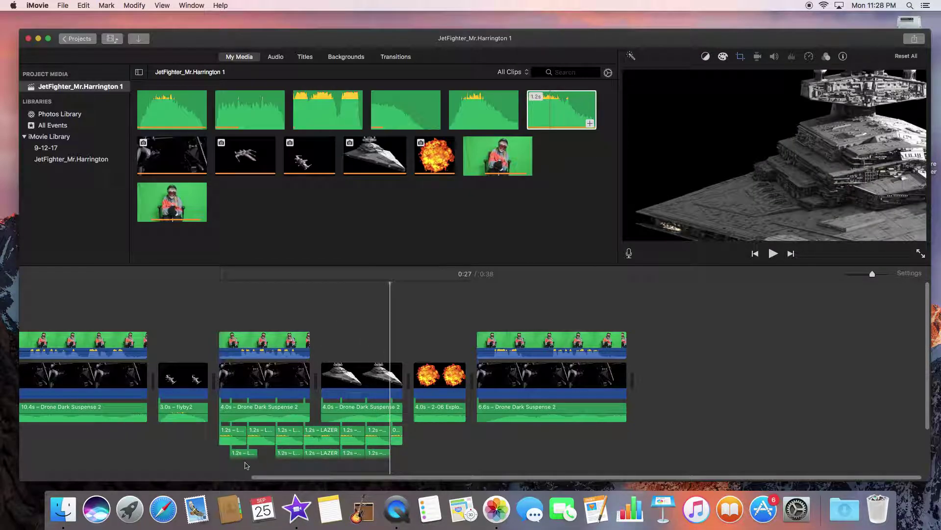
Step: Shift the later LAZER clips in the second row slightly earlier so they overlap the first row's shots, and play the sequence
drag(289, 454, 342, 455)
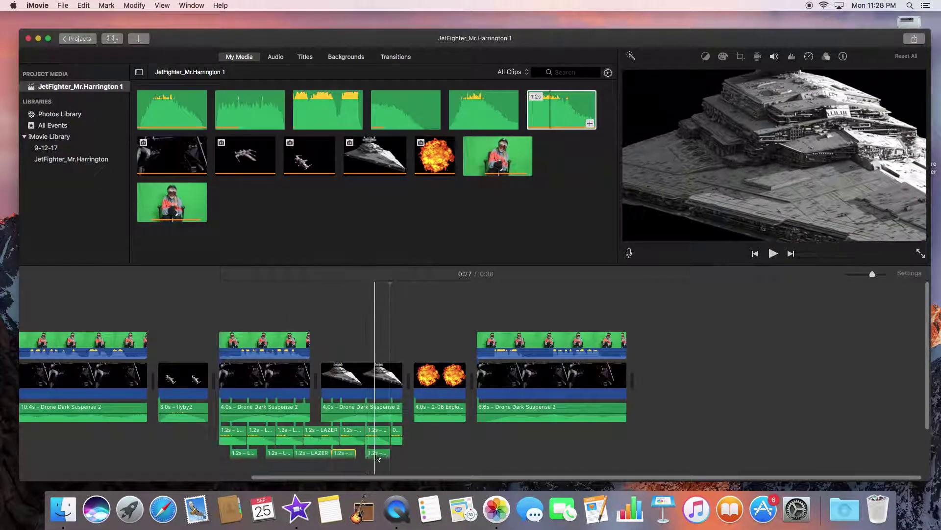
drag(376, 457, 366, 452)
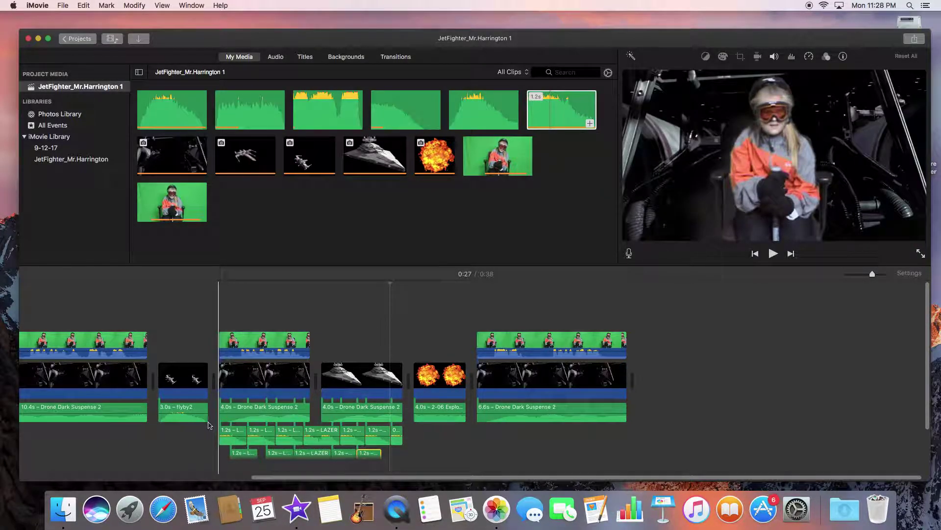
key(space)
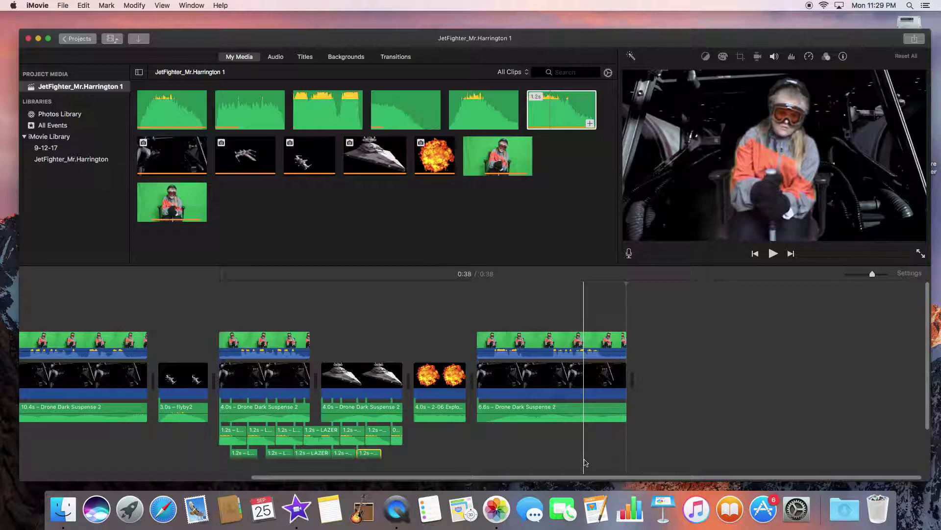
Step: Select each of the three green-screen pilot clips in turn to review them across the timeline
drag(339, 479, 128, 462)
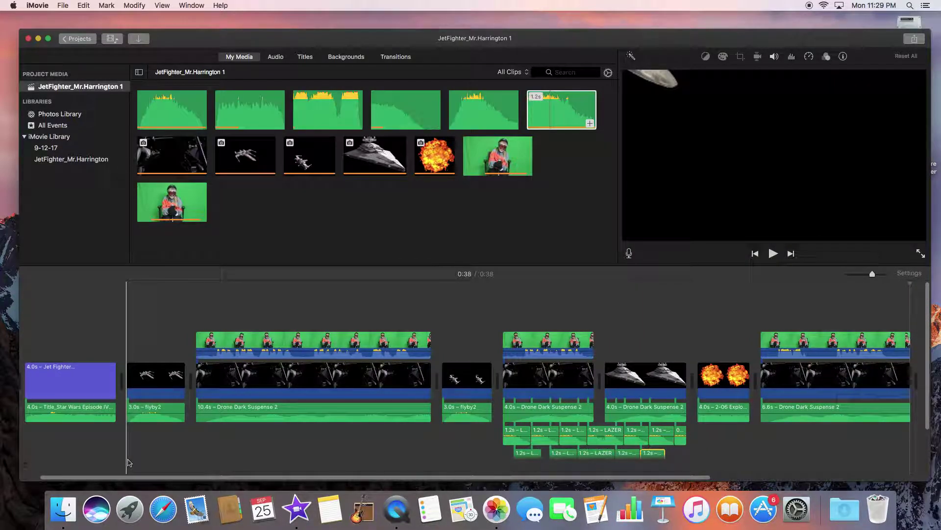
click(313, 339)
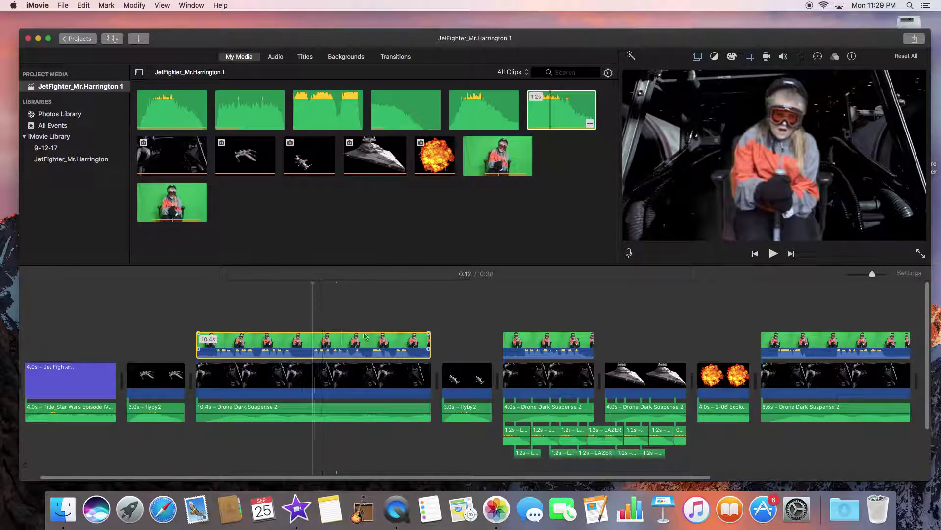
click(548, 340)
click(848, 345)
mouse_move(671, 476)
mouse_down()
mouse_move(700, 477)
mouse_move(655, 476)
mouse_up()
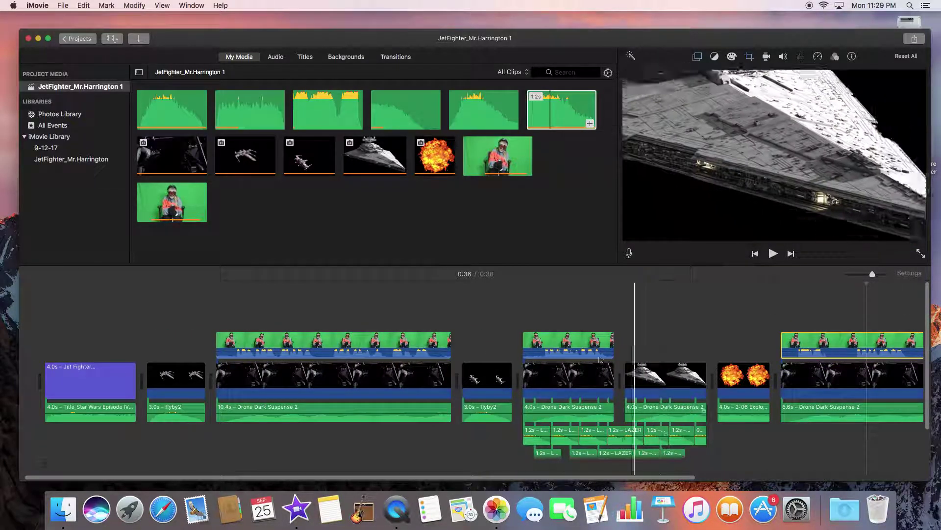